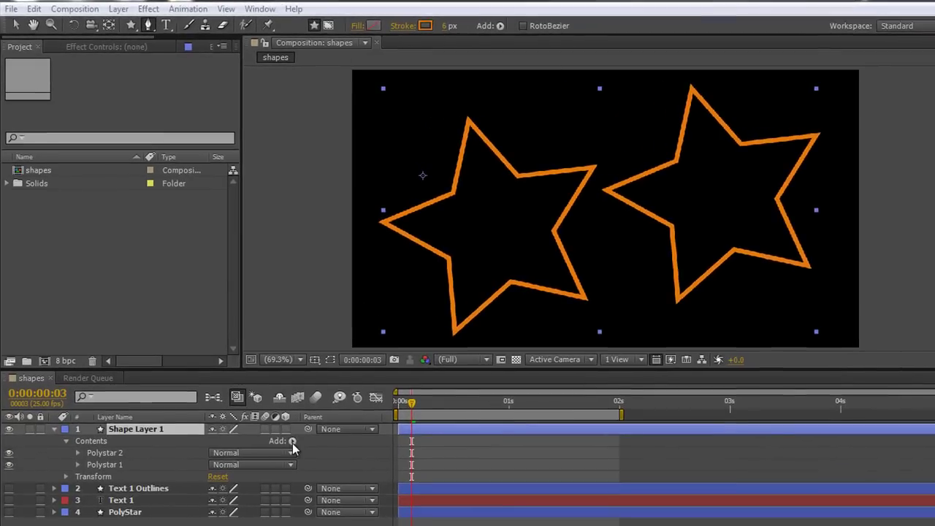
- Add a Trim Paths operator to Shape Layer 1 from the Add menu under Contents
click(143, 439)
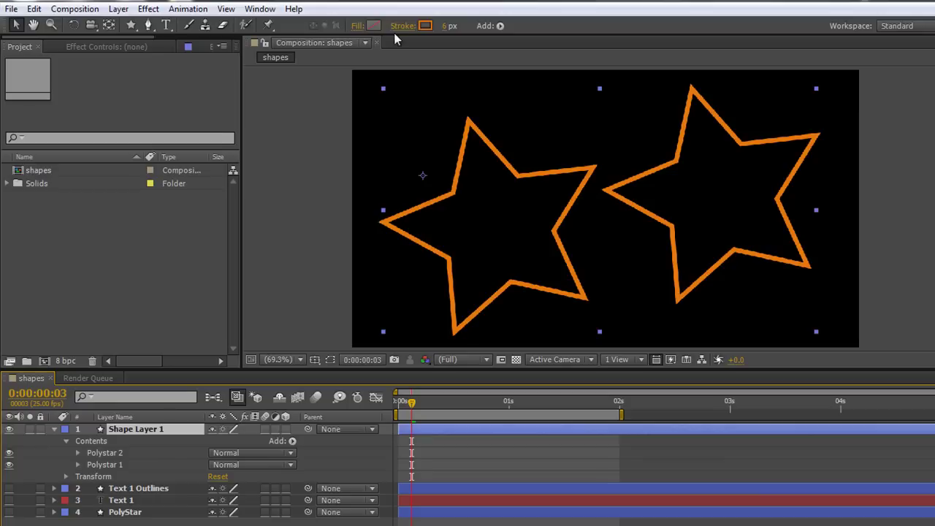
click(292, 440)
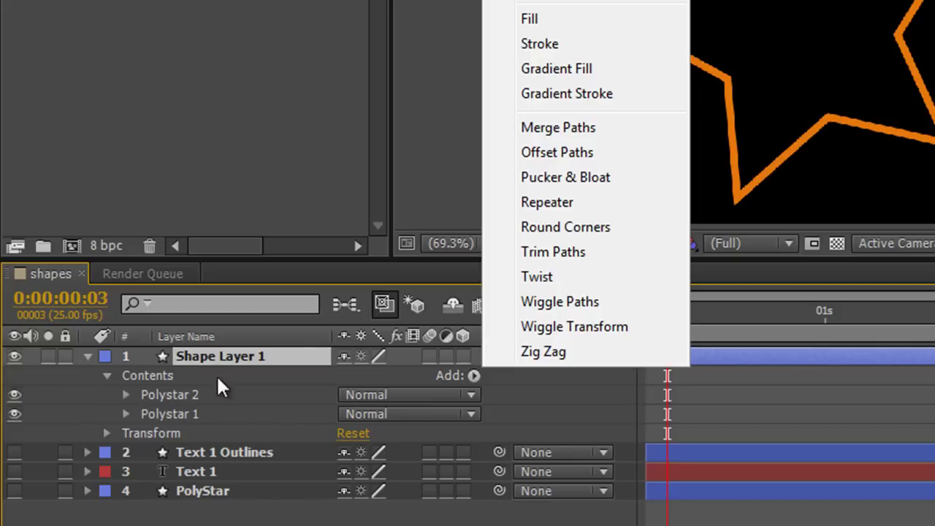
click(553, 253)
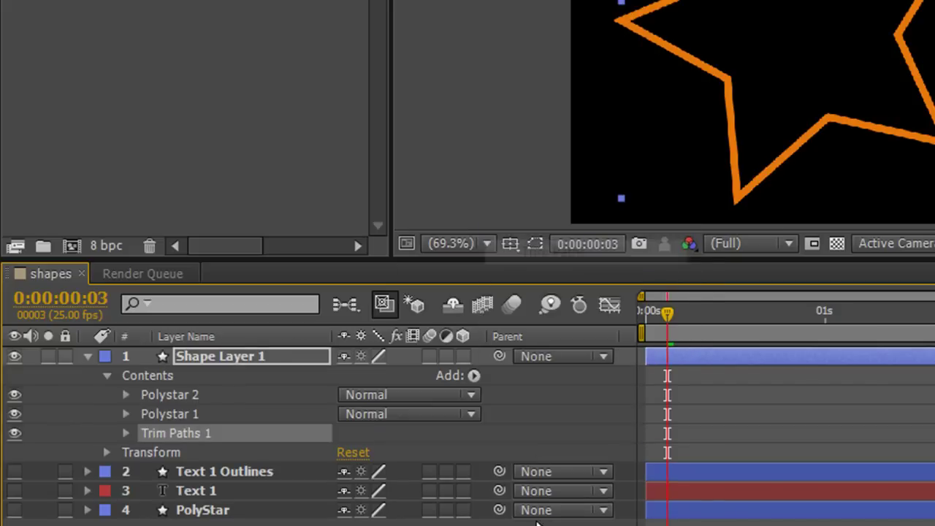
- Set Trim Paths 1 End to 28% and Offset to 0x+135°, then return to 0:00:00:00
click(125, 433)
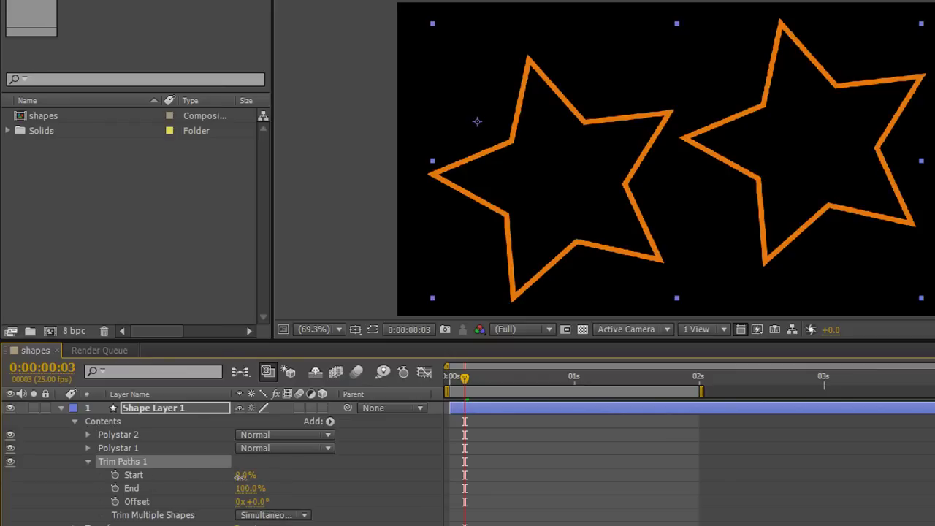
drag(241, 476, 227, 461)
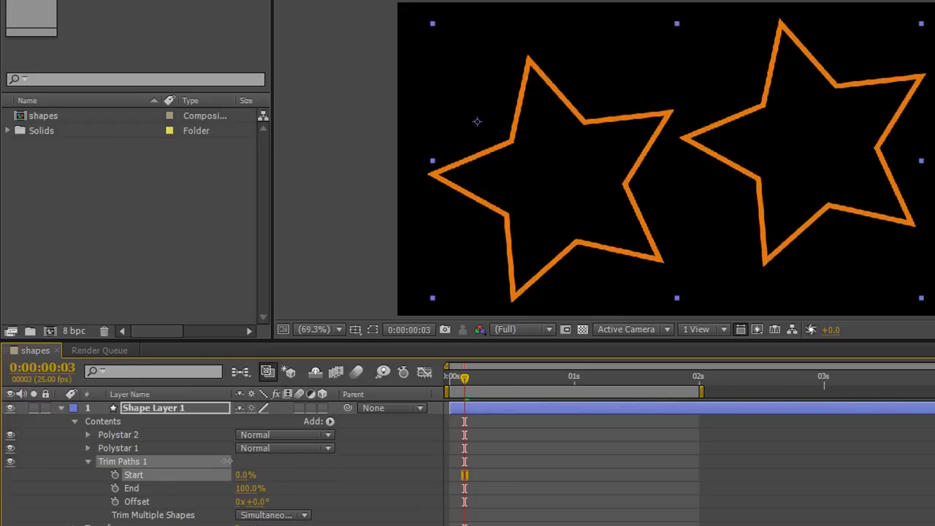
mouse_move(257, 488)
mouse_down()
mouse_move(186, 475)
mouse_move(250, 475)
mouse_move(202, 474)
mouse_up()
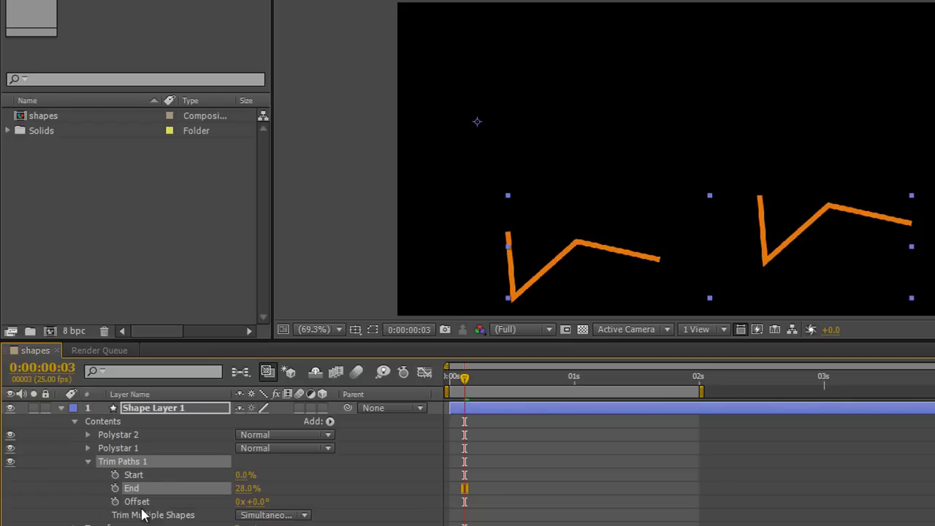
mouse_move(254, 502)
mouse_down()
mouse_move(462, 493)
mouse_move(621, 501)
mouse_move(420, 522)
mouse_up()
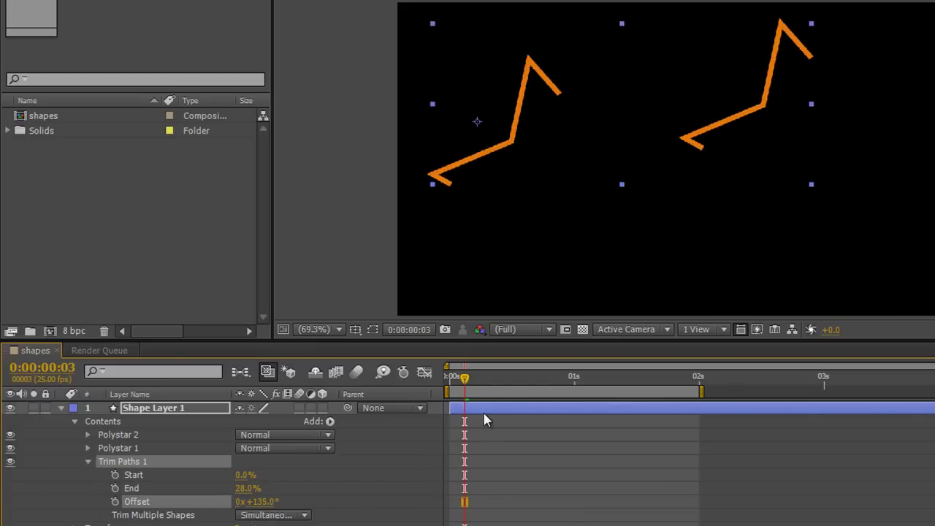
drag(465, 377, 447, 377)
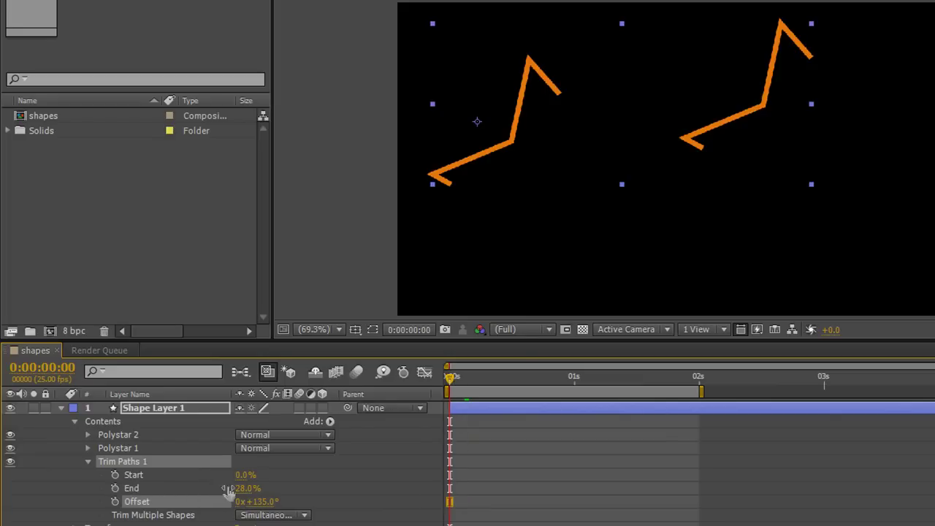
- Keyframe End 28%→100% and Offset 0x+135°→6x+135° from 0 s to 2 s, then RAM-preview
click(115, 488)
mouse_move(172, 525)
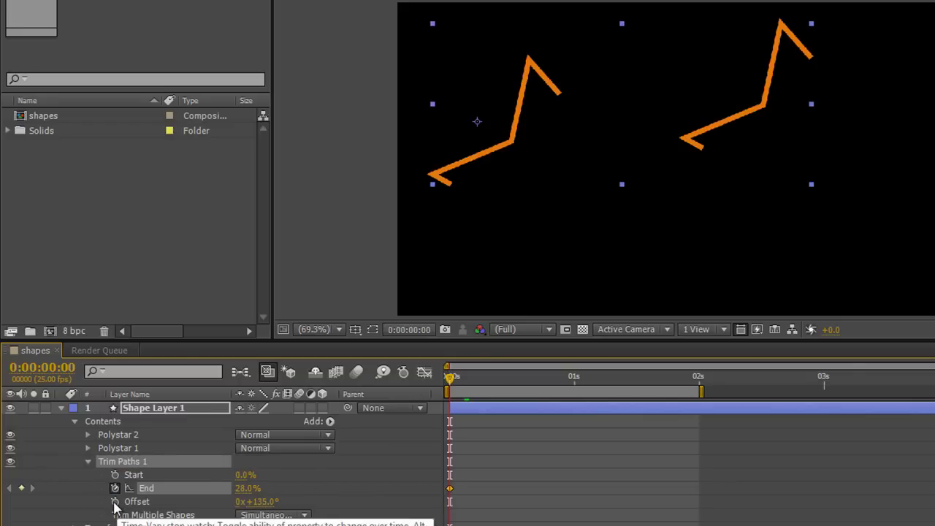
click(115, 502)
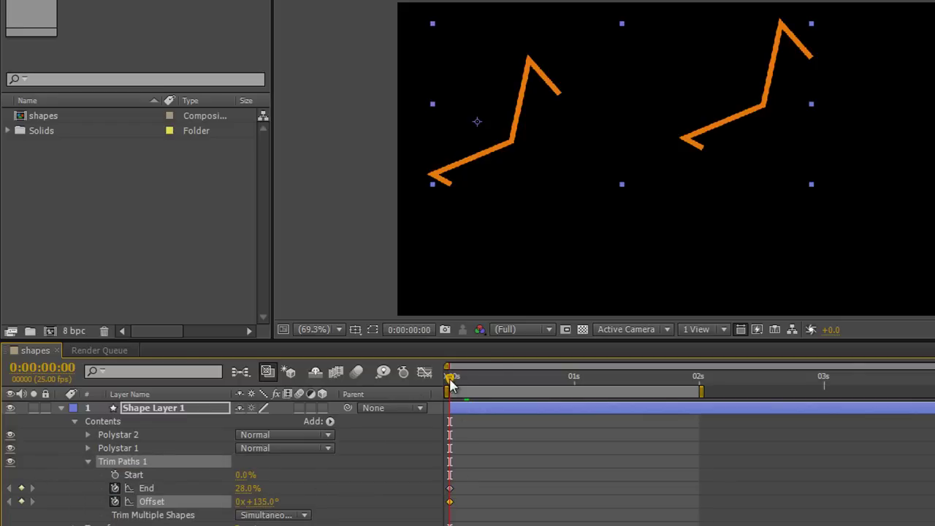
drag(451, 385, 699, 400)
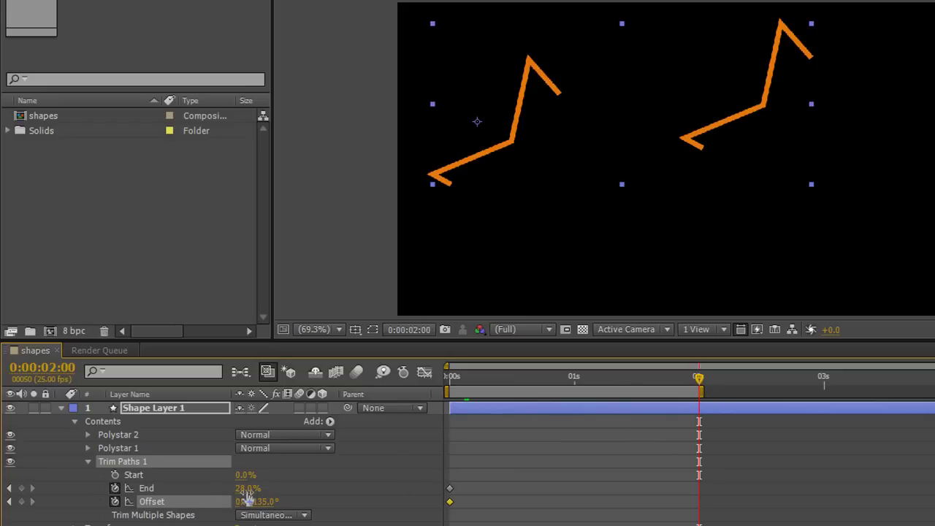
drag(247, 488, 344, 495)
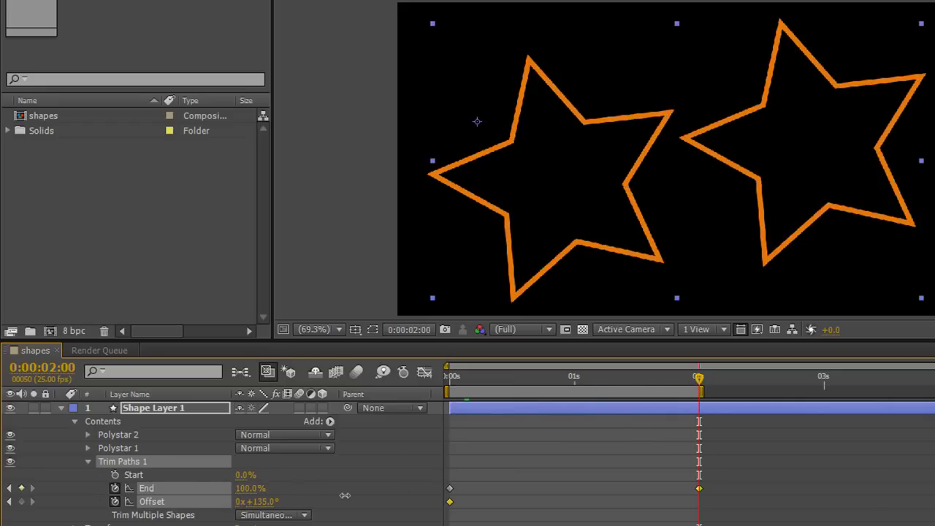
click(240, 501)
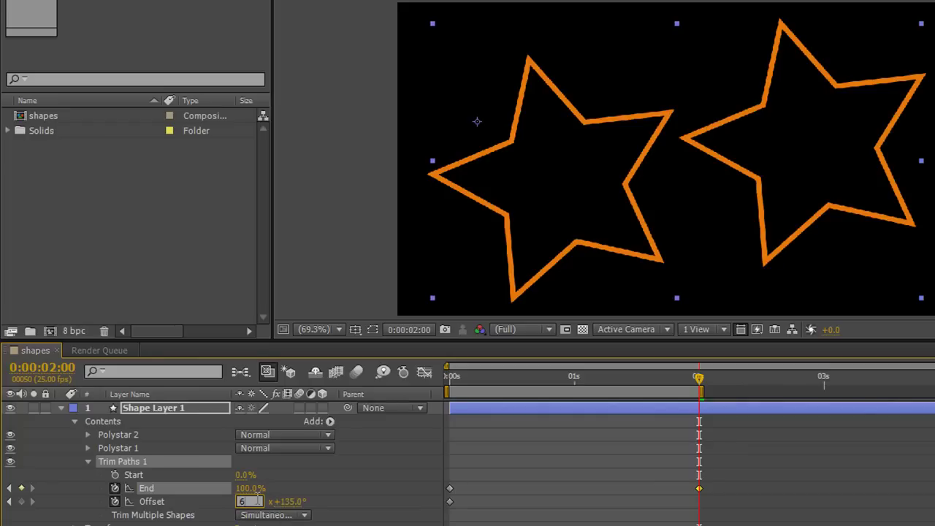
text(6)
click(300, 483)
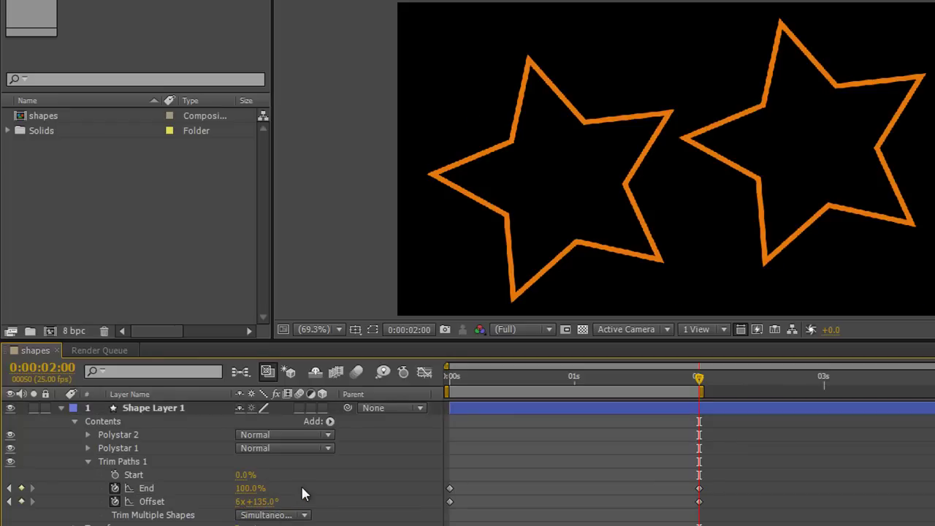
key(Home)
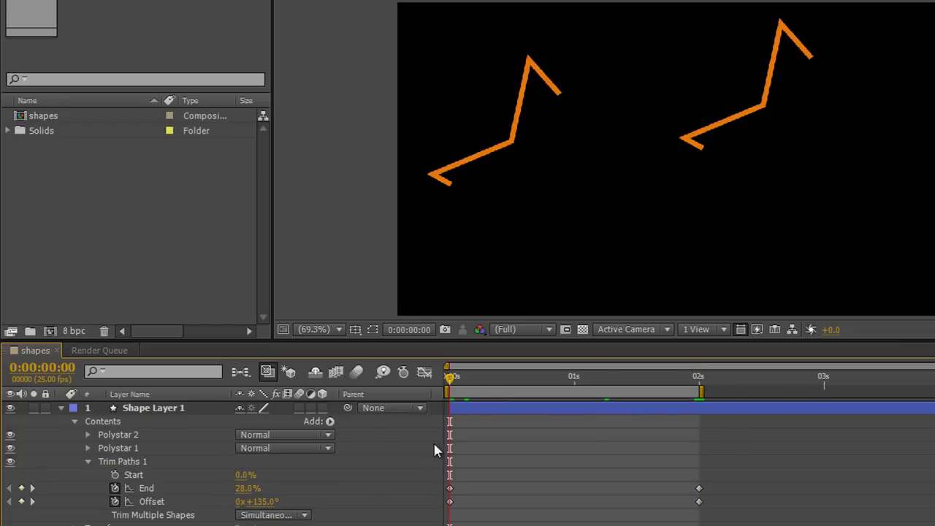
key(KP_0)
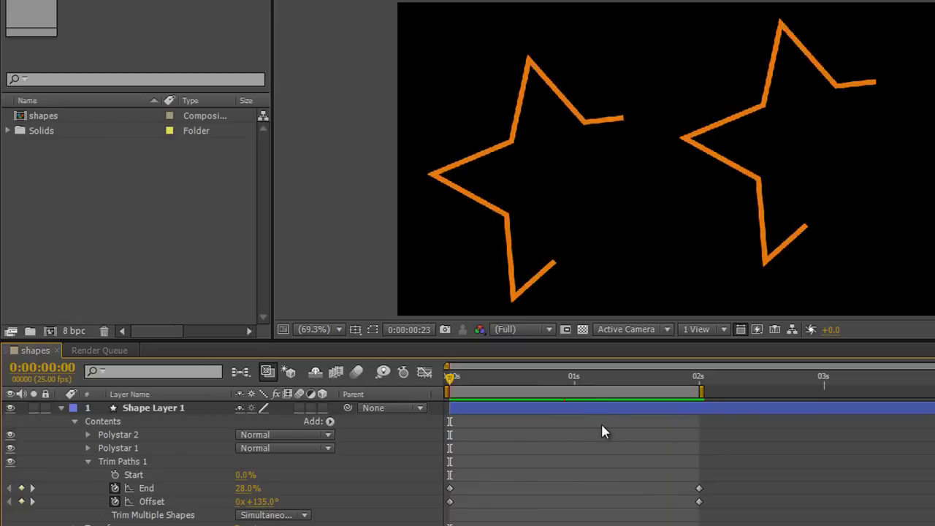
- Stop playback, test Trim Paths Start at 31%, then return it to 0%
key(space)
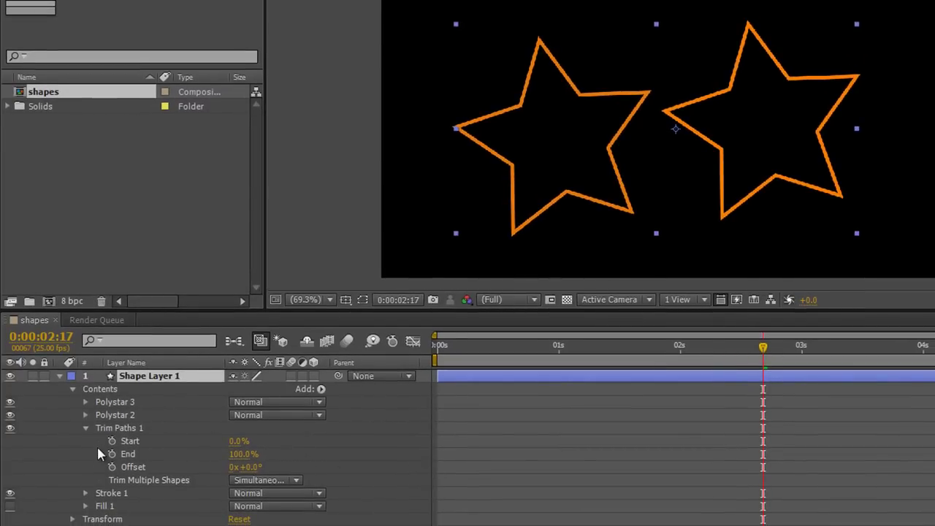
click(121, 428)
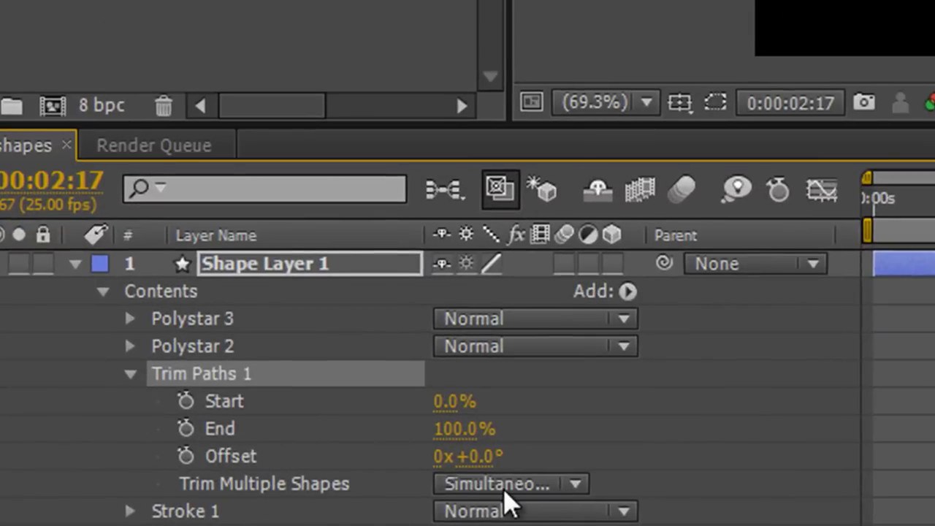
drag(453, 401, 505, 405)
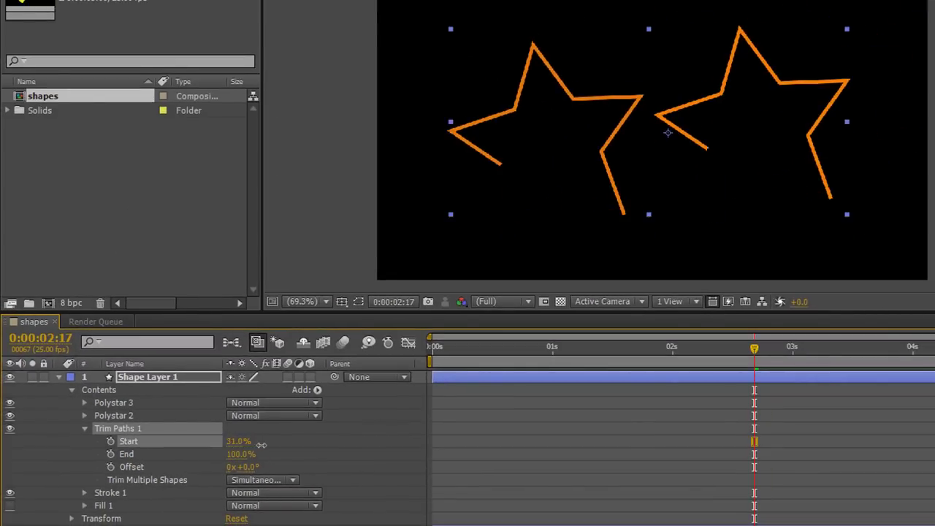
drag(261, 444, 217, 436)
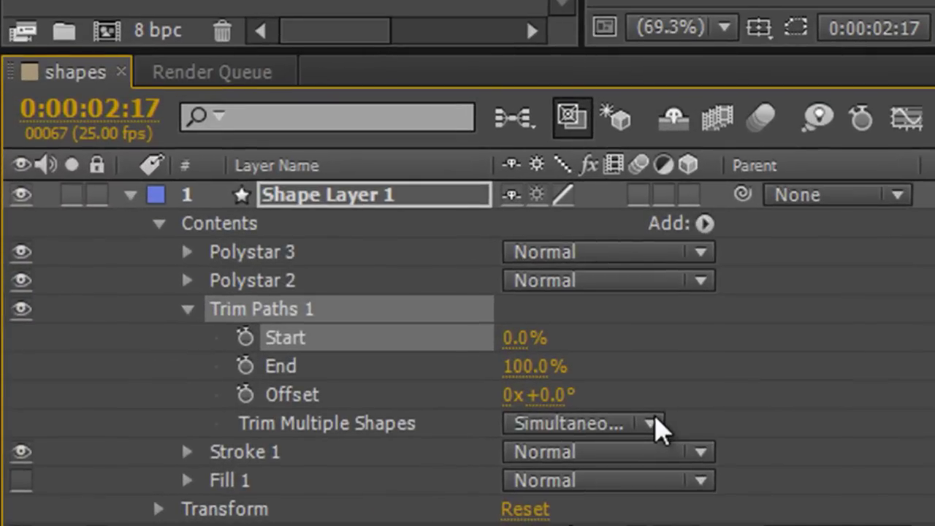
- Change the Trim Multiple Shapes mode and raise Trim Paths Start to erase the star outlines
click(652, 424)
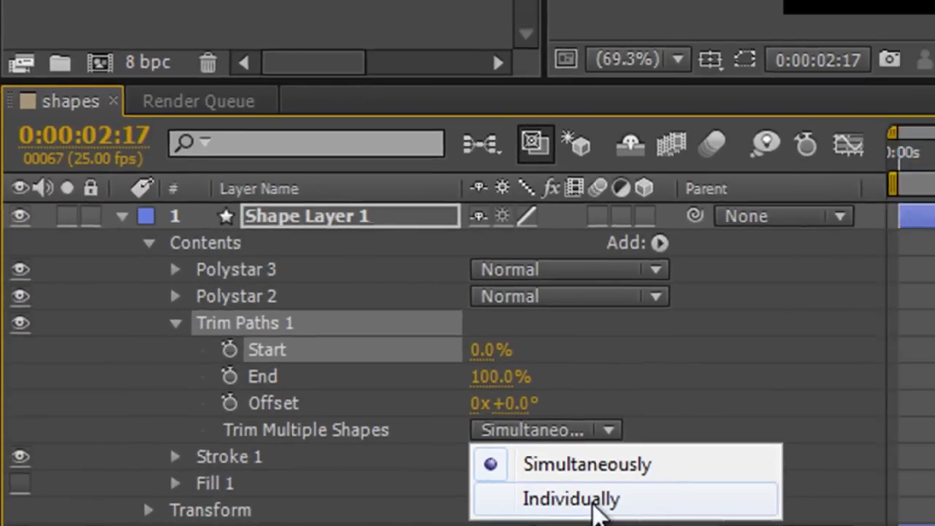
click(639, 502)
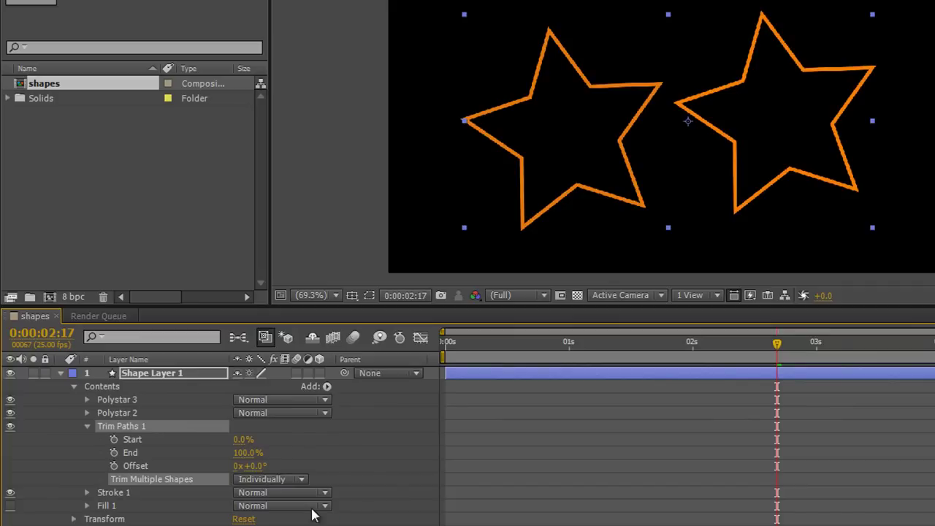
mouse_move(242, 446)
mouse_down()
mouse_move(253, 442)
mouse_move(226, 450)
mouse_move(283, 447)
mouse_move(229, 445)
mouse_up()
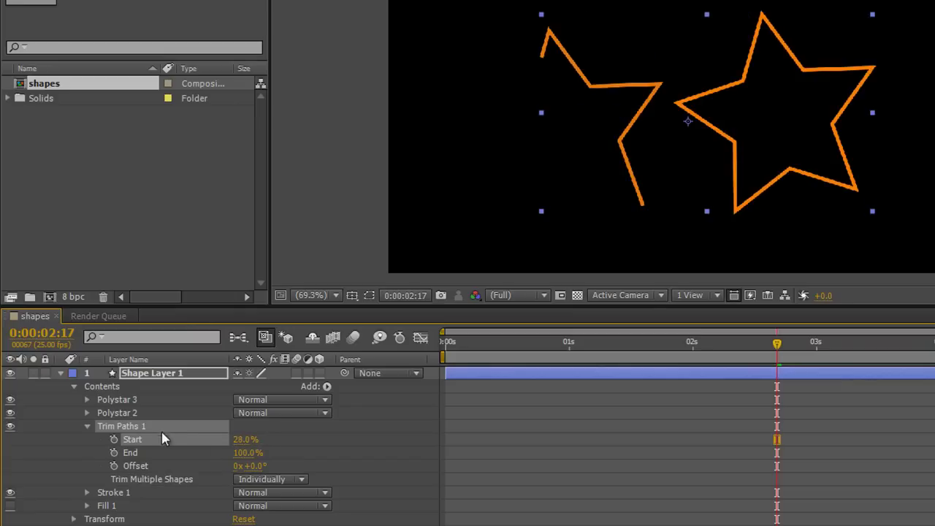
click(136, 401)
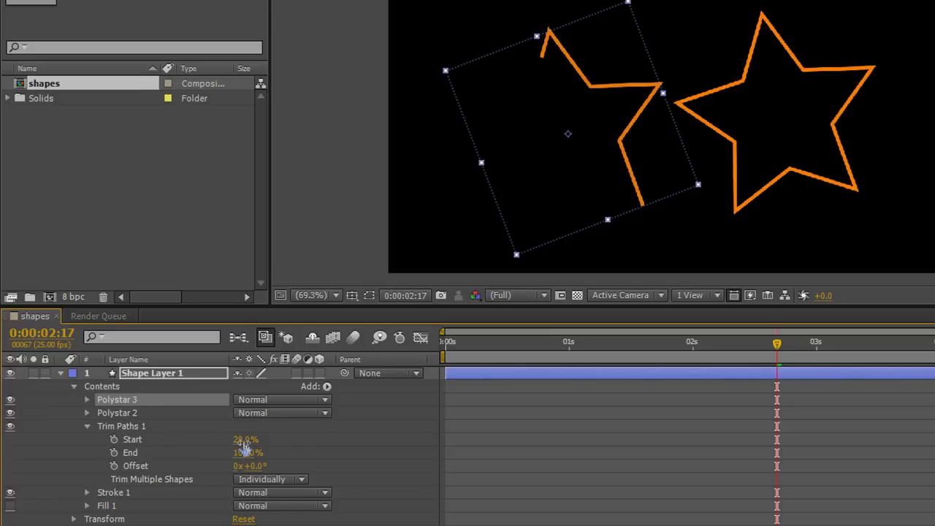
mouse_move(245, 441)
mouse_down()
mouse_move(310, 437)
mouse_move(179, 430)
mouse_up()
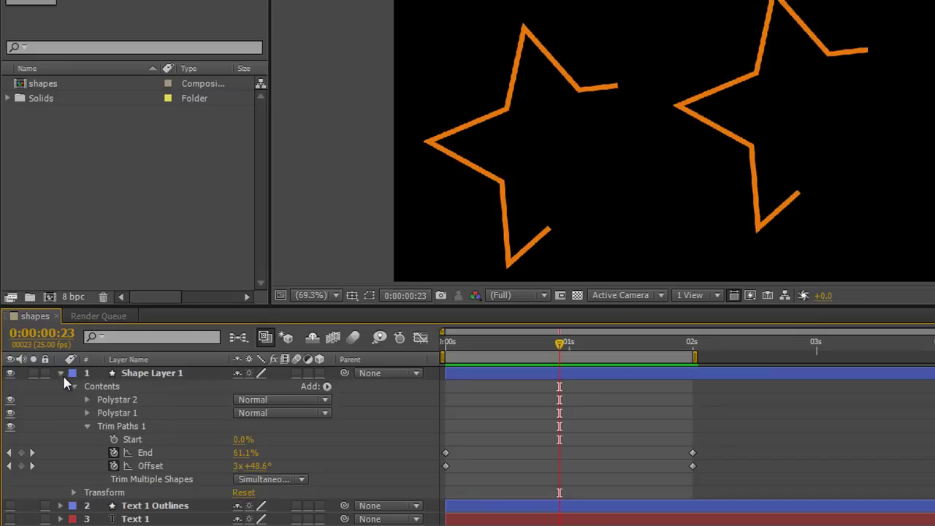
- Collapse and hide Shape Layer 1, then switch to the Pen tool
click(61, 374)
click(10, 374)
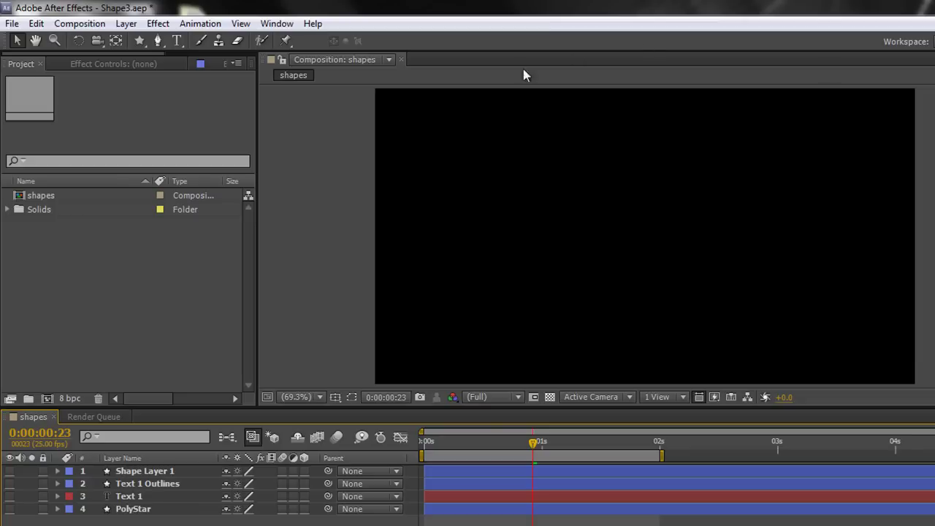
click(155, 40)
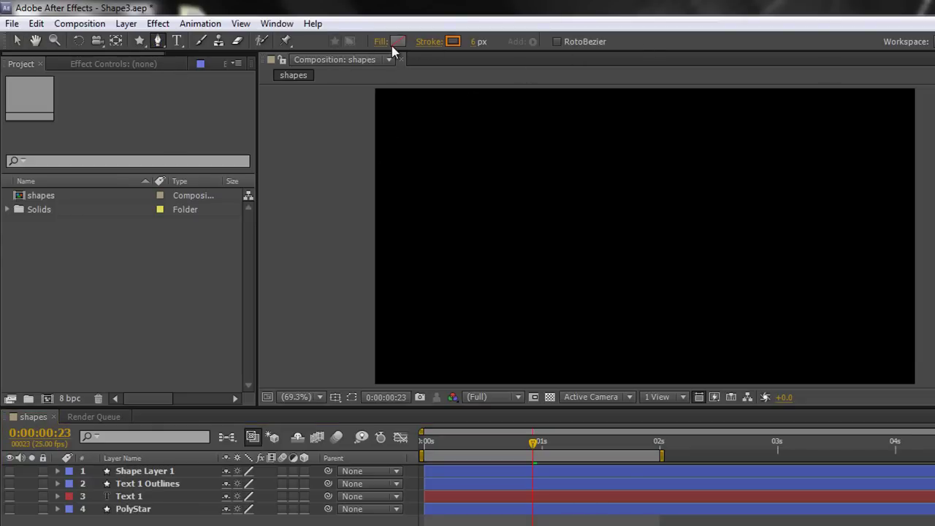
- Draw an eleven-point winding open route path across the comp as Shape Layer 2
click(351, 216)
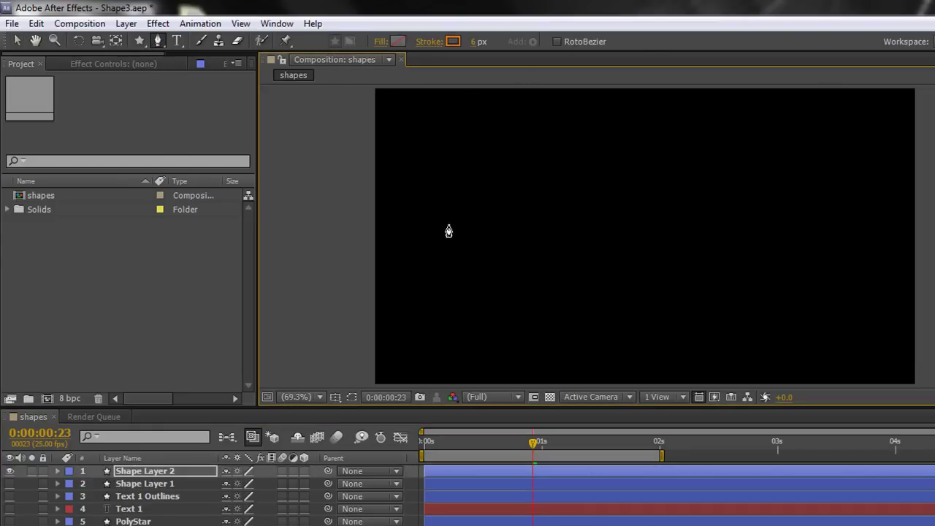
click(728, 210)
click(735, 298)
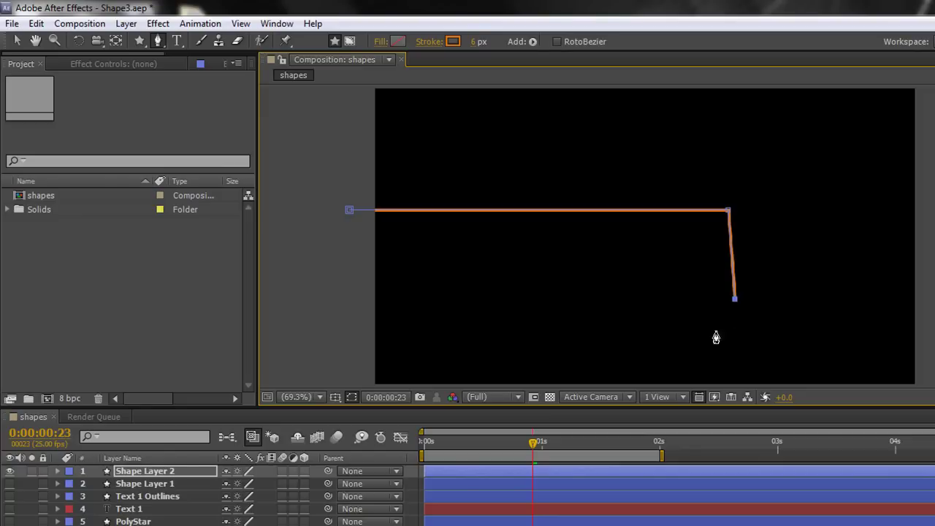
click(597, 329)
click(400, 333)
click(404, 253)
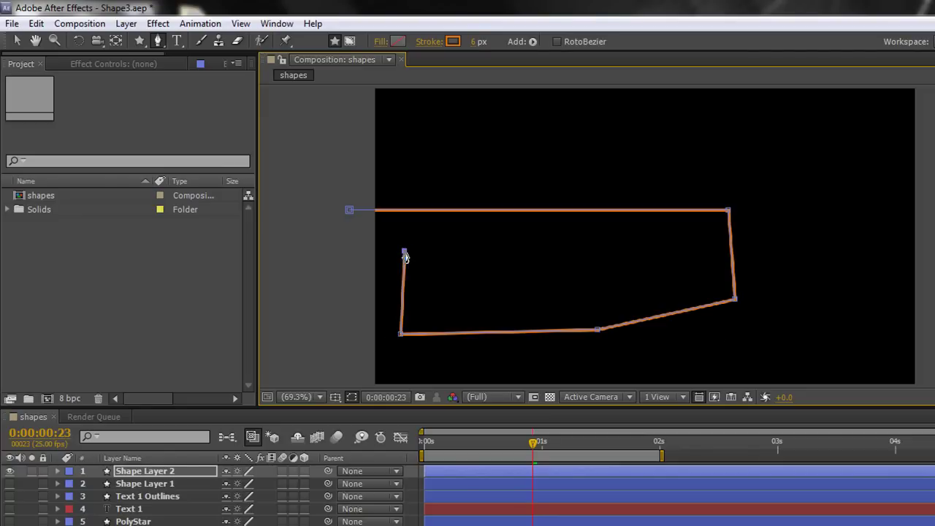
click(503, 263)
click(643, 265)
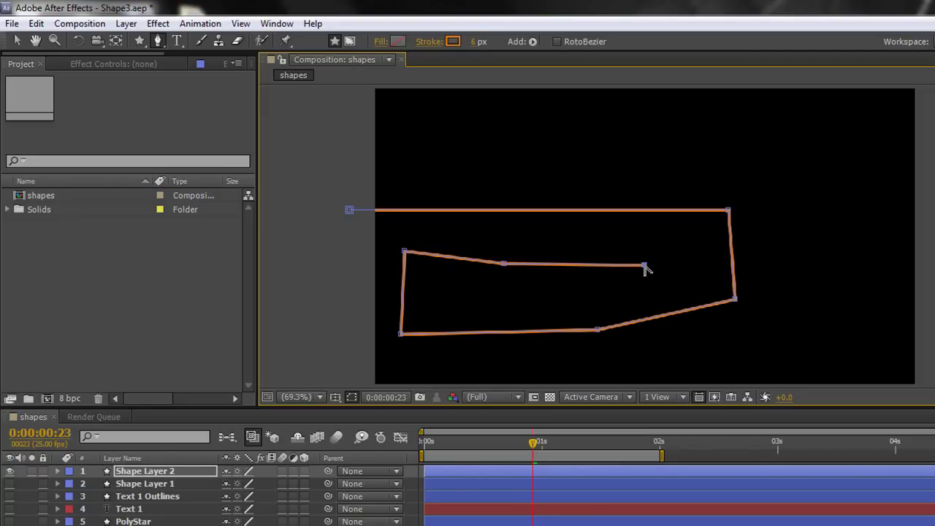
click(552, 295)
click(447, 293)
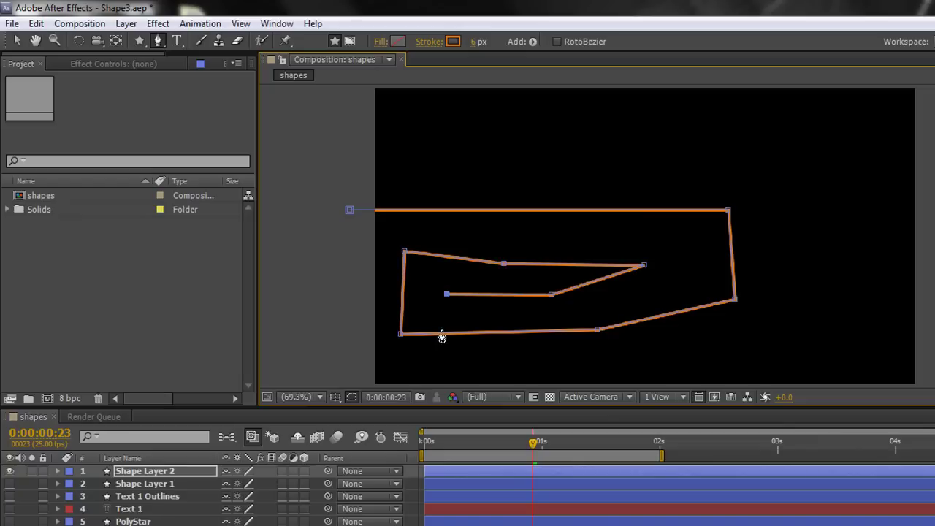
click(448, 307)
- Add Trim Paths to Shape Layer 2, hide path outlines, and expand its settings
click(57, 471)
click(312, 484)
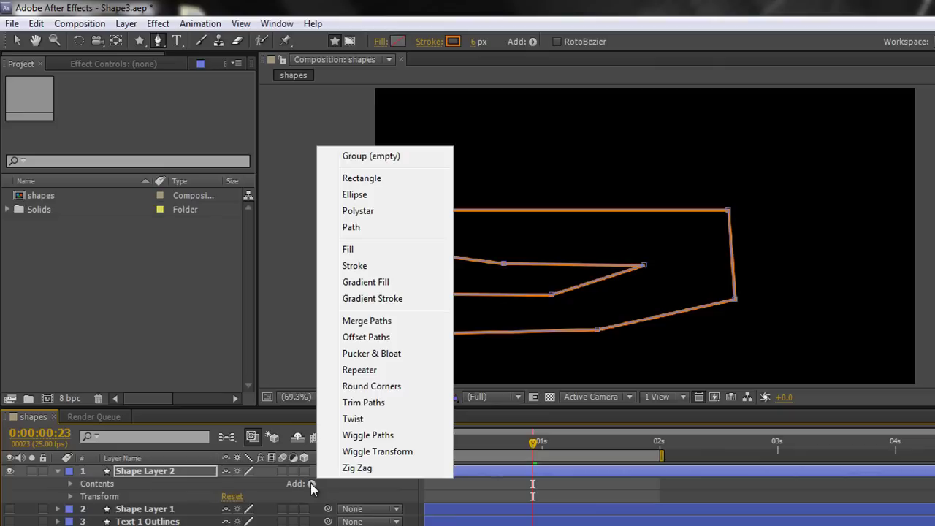
click(365, 402)
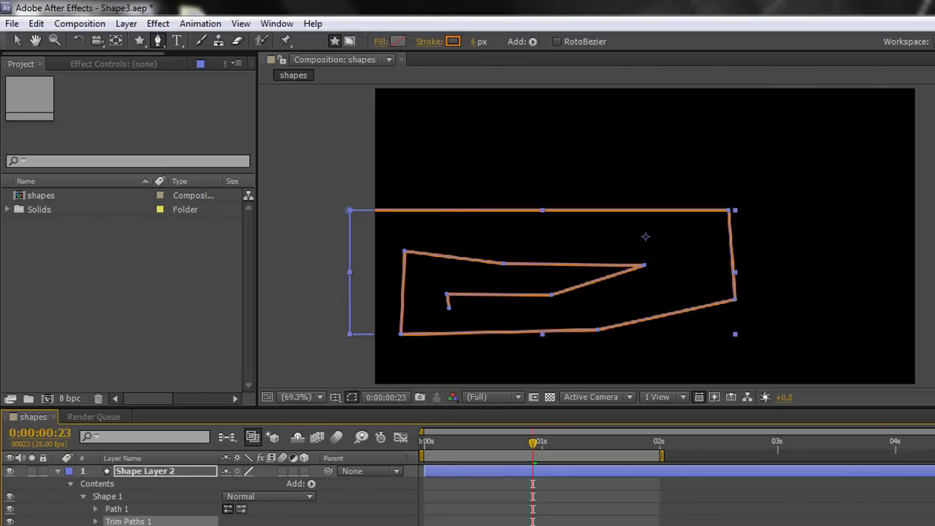
click(353, 396)
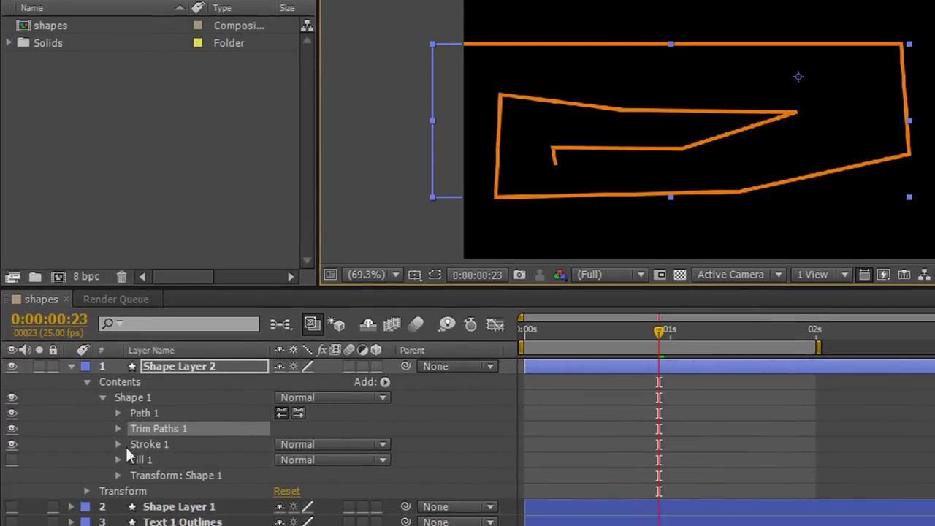
click(119, 429)
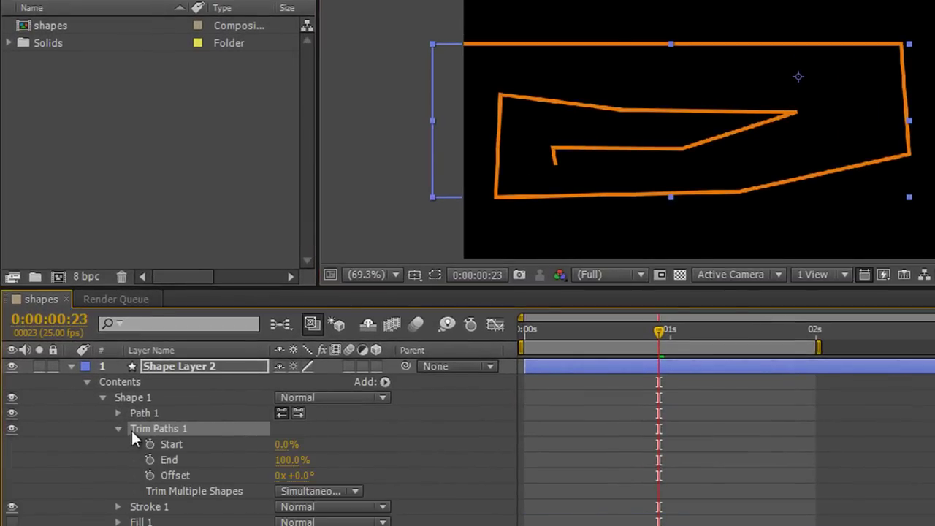
- Keyframe Trim Paths End from 0% at 0 s to 100% at 2 s
drag(289, 460, 187, 458)
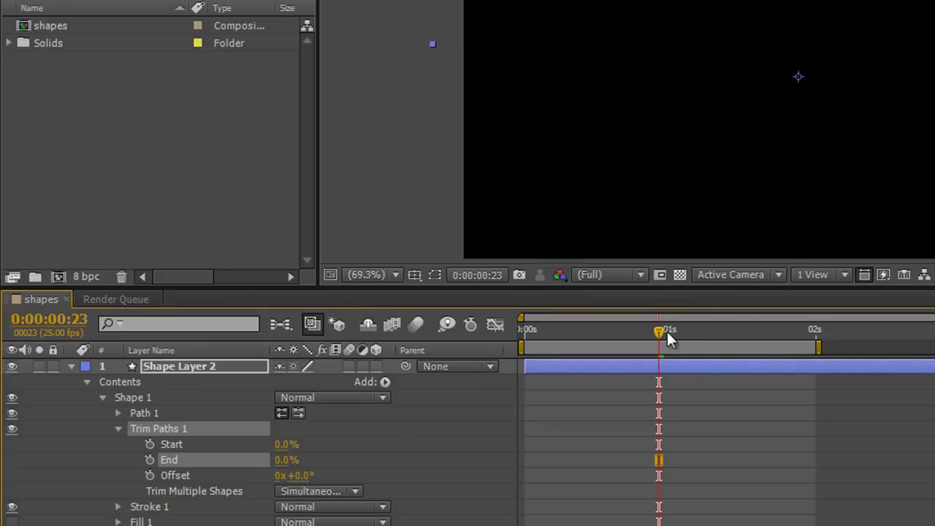
drag(659, 330, 476, 358)
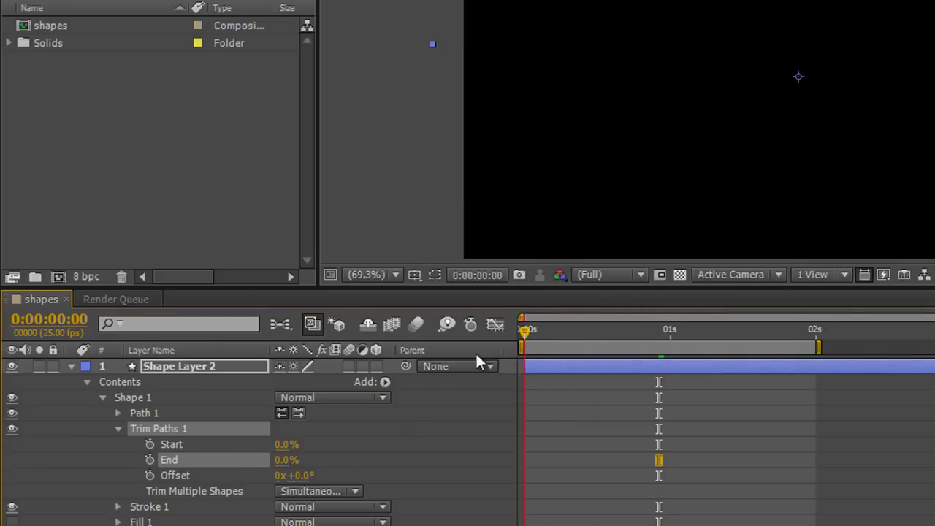
click(149, 459)
drag(525, 330, 817, 345)
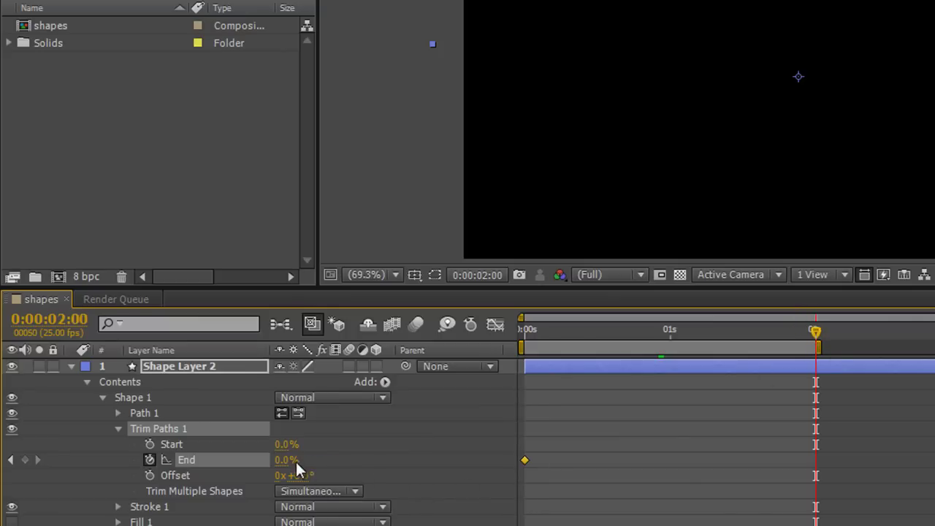
drag(295, 459, 633, 449)
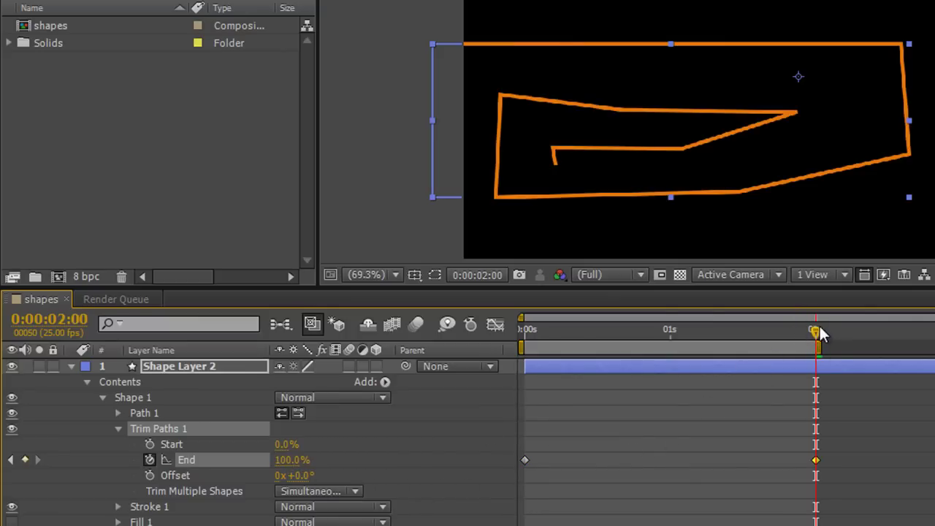
drag(818, 330, 406, 415)
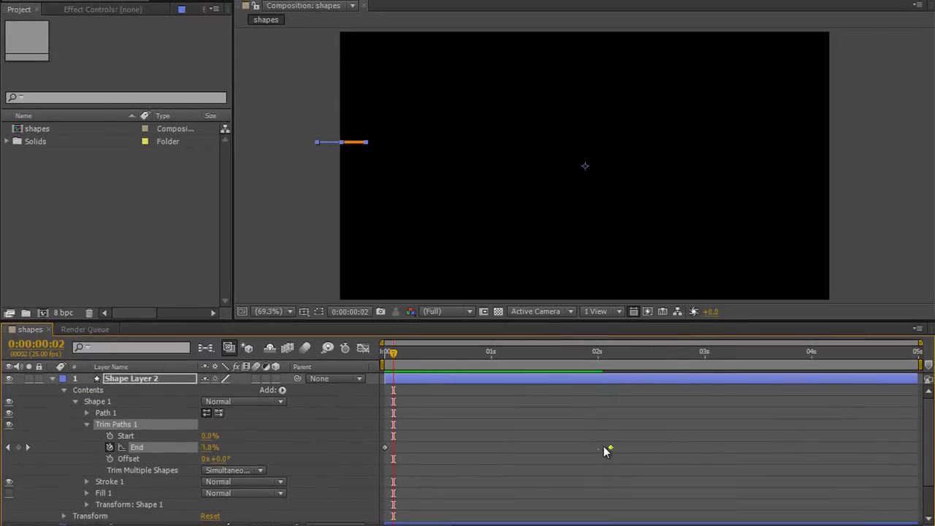
- Move the End 100% keyframe from 2 s to about 5 s and preview the slower draw-on
drag(605, 448, 914, 468)
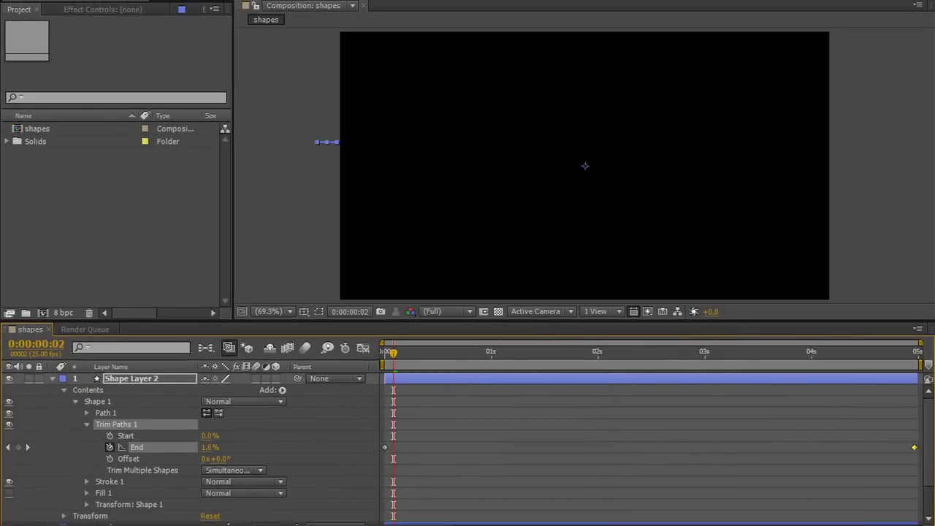
key(space)
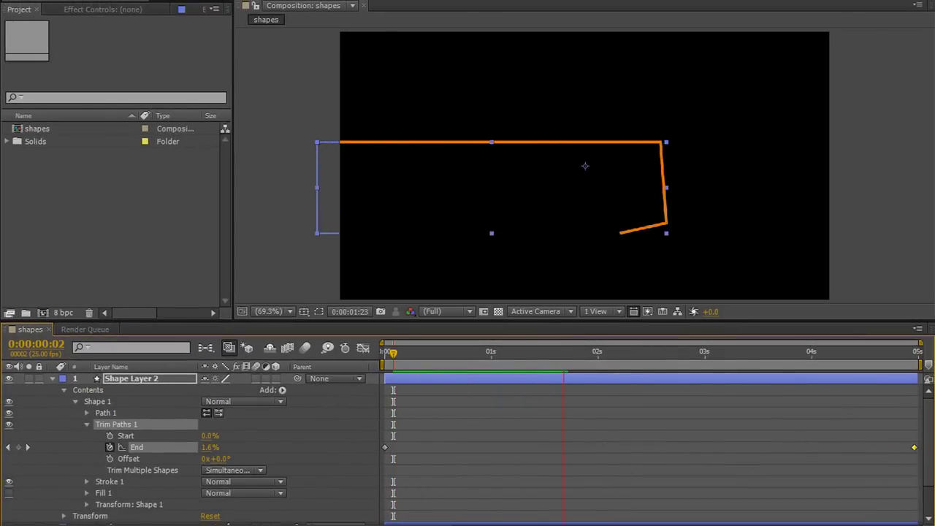